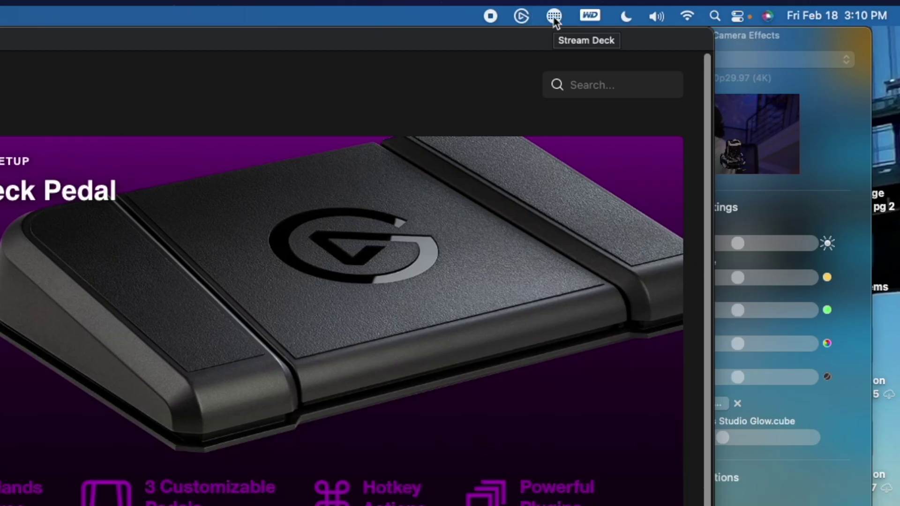
Step: Open the Stream Deck Store from the menu-bar icon's Store... entry
left_click(553, 16)
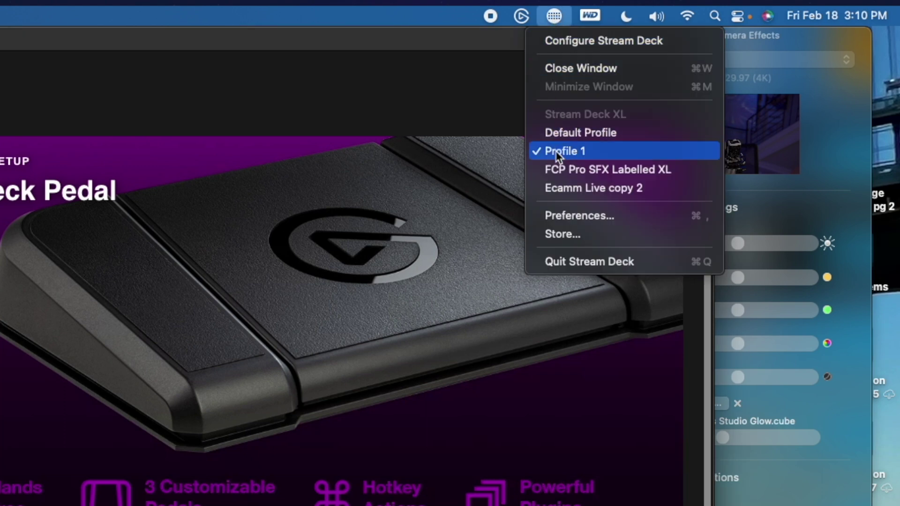
left_click(565, 230)
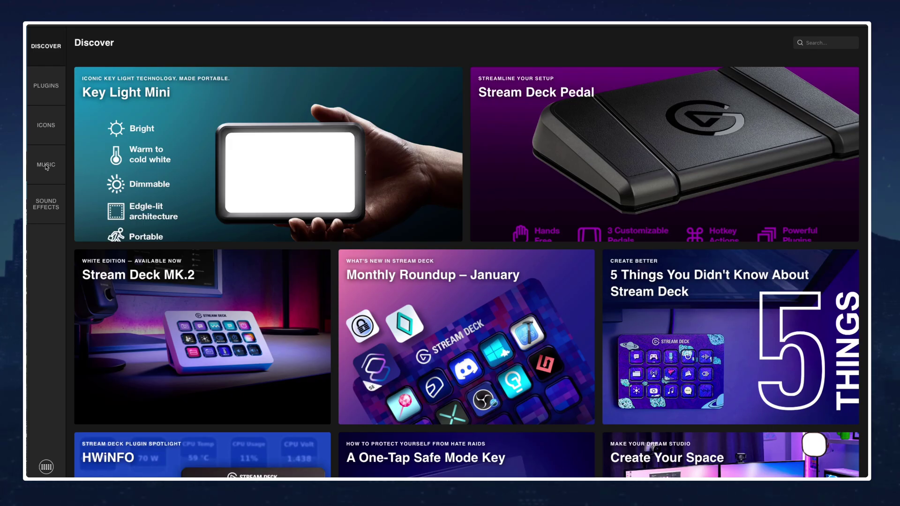
Step: Switch the Store to its Music section of 10000+ royalty-free tracks
left_click(46, 166)
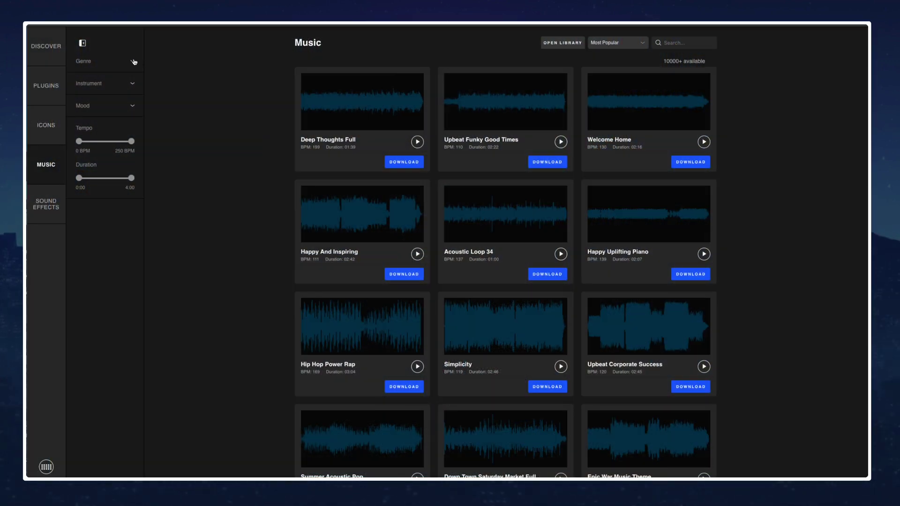
Step: Filter Music to Hip Hop, R&b and Chill Out genres with duration capped near 1:23
left_click(133, 62)
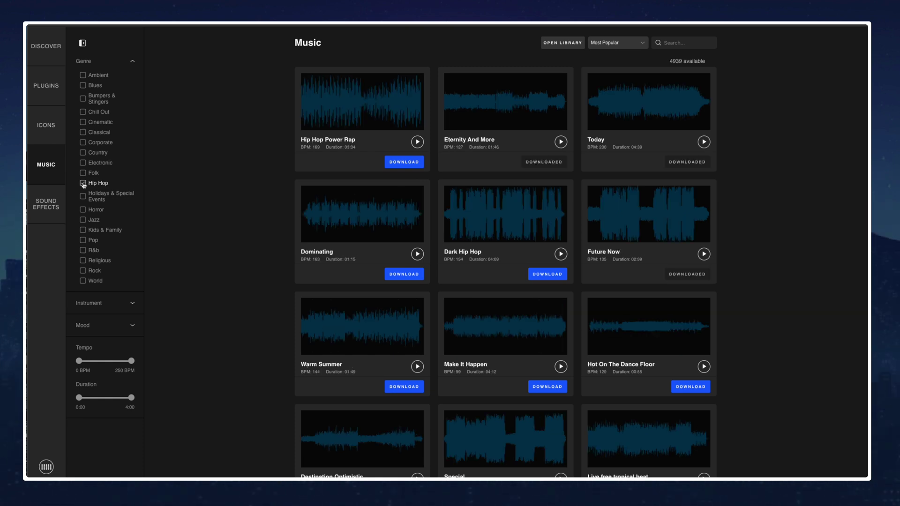
left_click(83, 184)
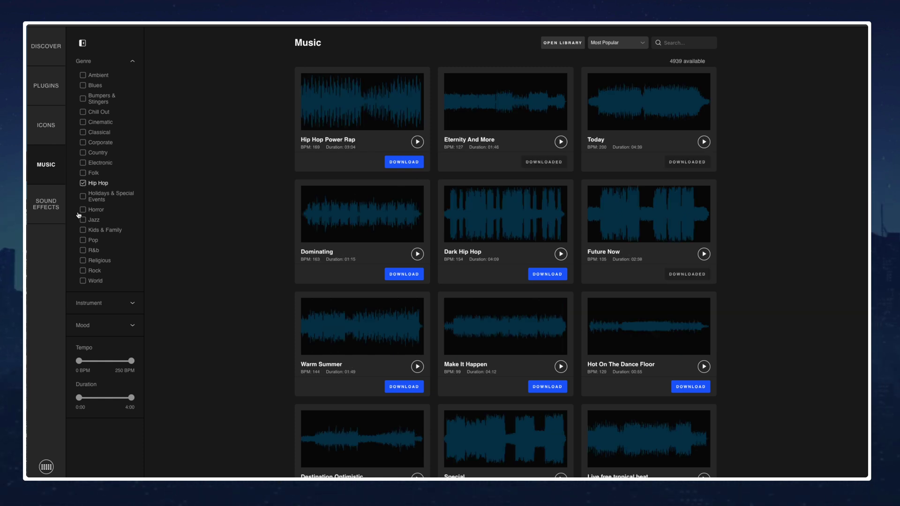
left_click(82, 251)
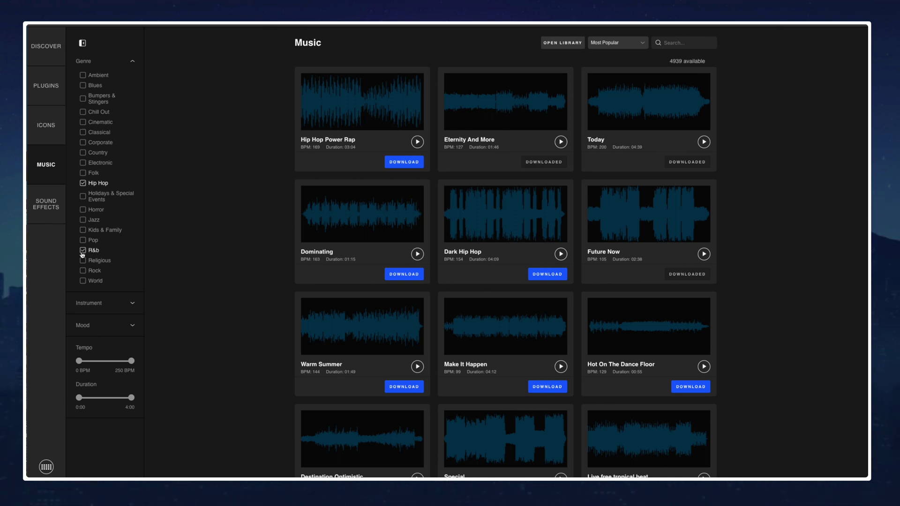
left_click(83, 112)
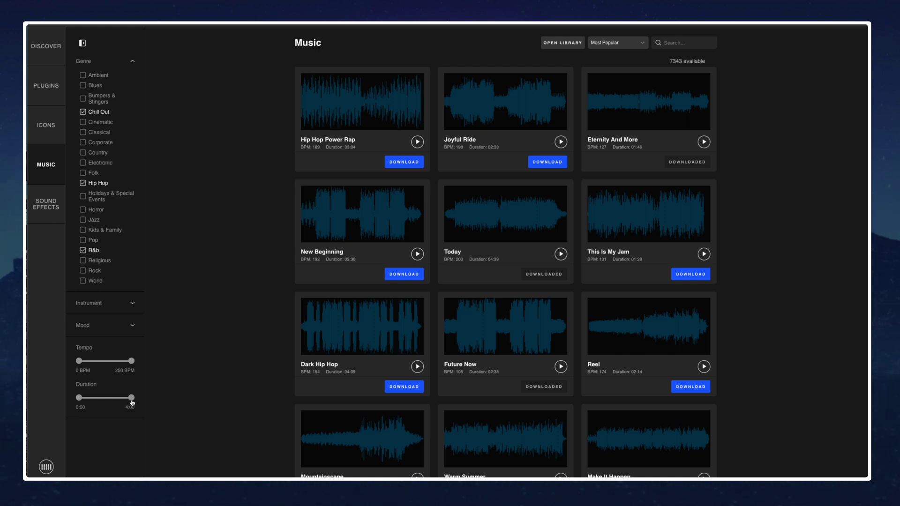
mouse_move(132, 402)
left_mouse_down()
mouse_move(113, 404)
mouse_move(127, 411)
left_mouse_up()
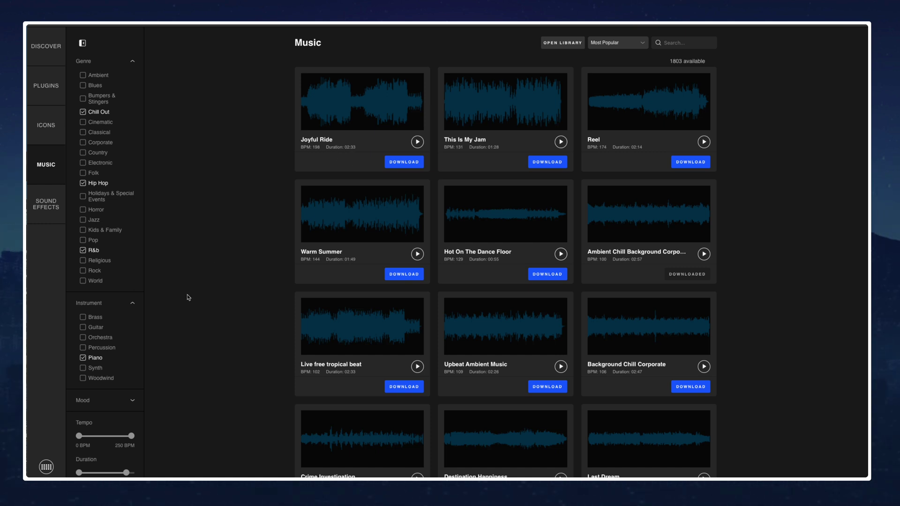
scroll(492, 363, "down", 10)
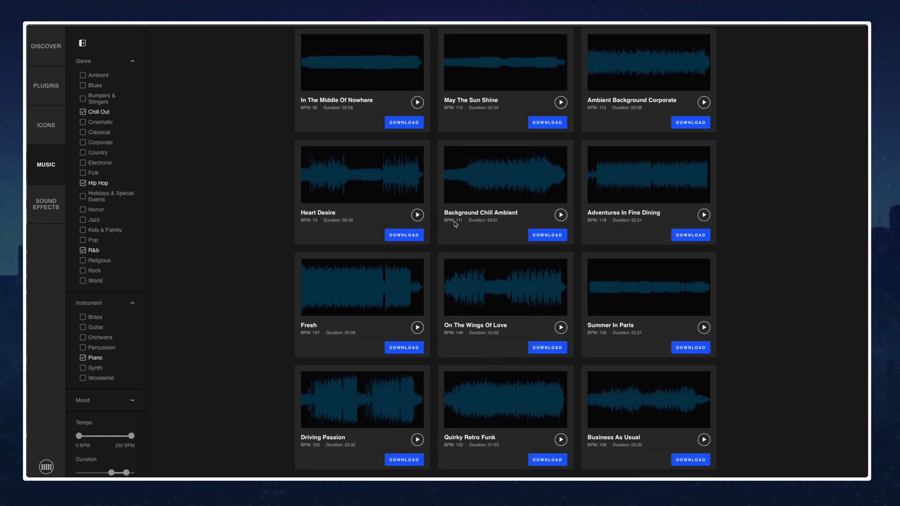
Step: Preview and download the Background Chill Ambient track
left_click(561, 215)
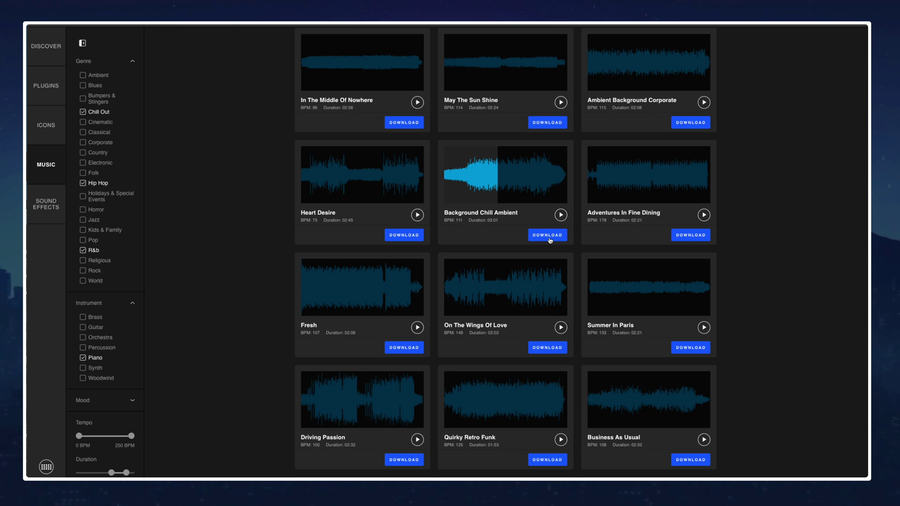
left_click(550, 240)
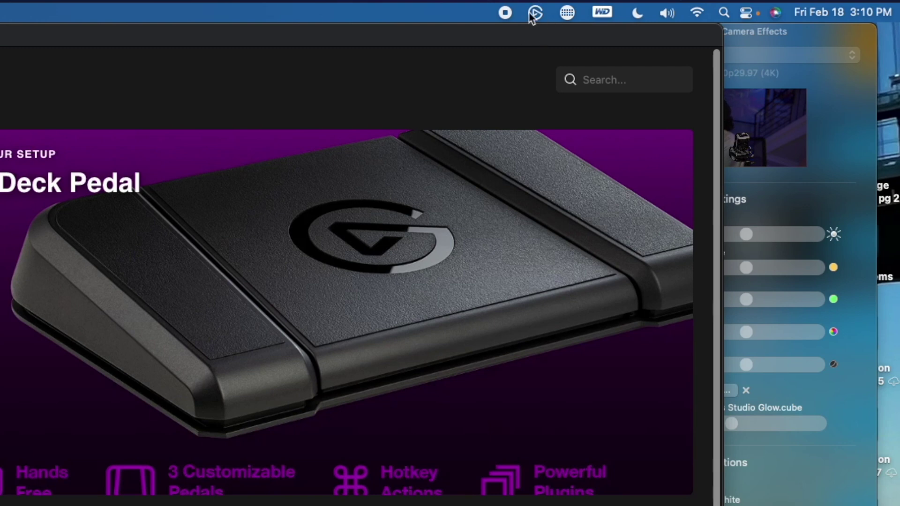
Step: Add a Soundboard Play Audio action to an empty page-2 key and choose its audio file
left_click(567, 13)
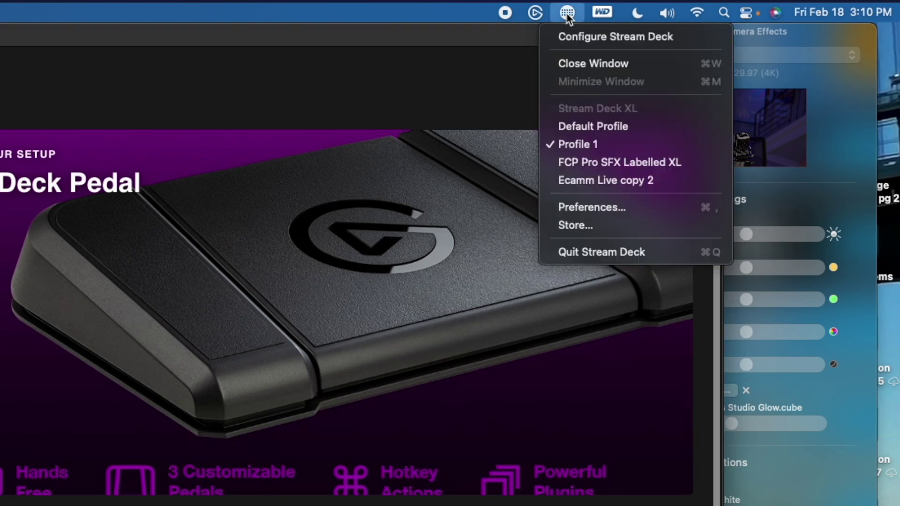
left_click(567, 37)
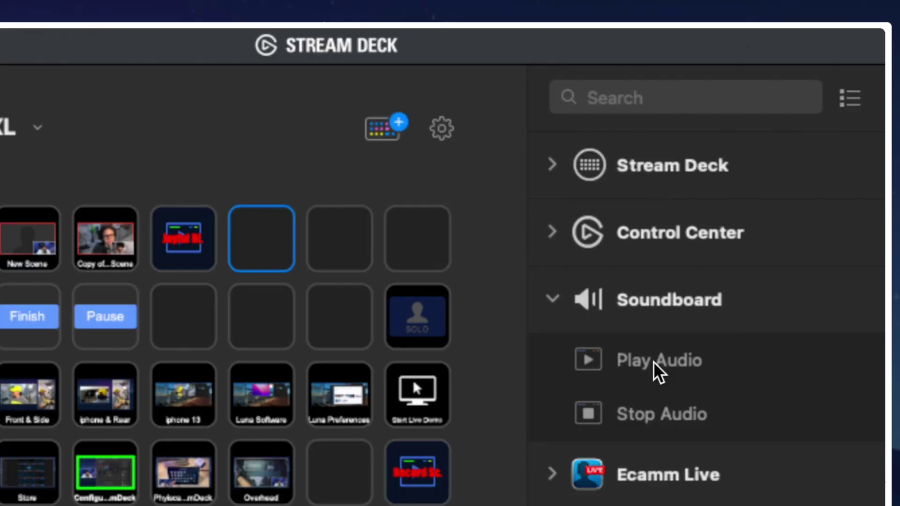
left_click_drag(656, 367, 269, 258)
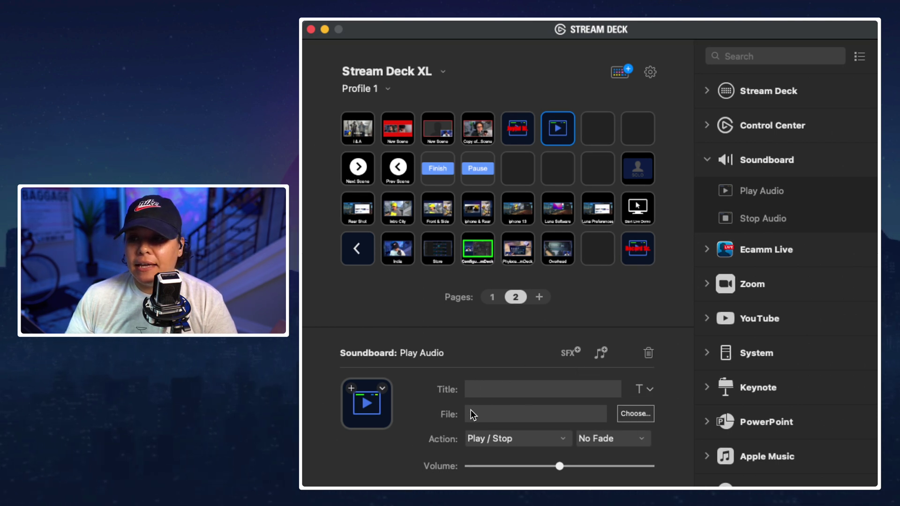
left_click(636, 414)
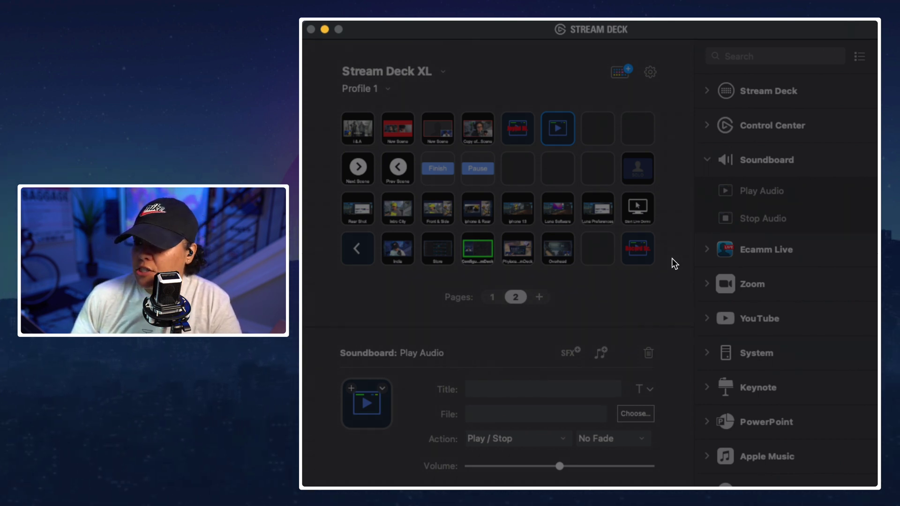
Step: Confirm the background music file and keep Play / Stop playback behaviour
left_click(637, 211)
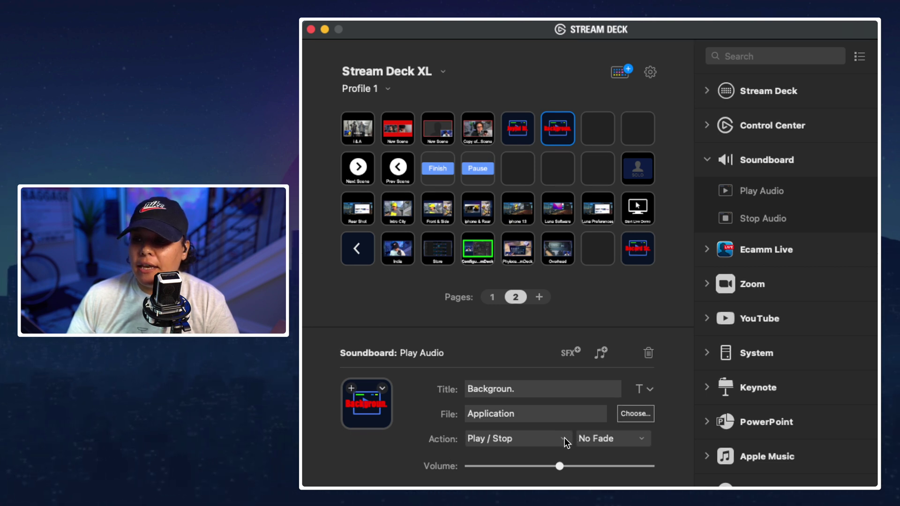
left_click(559, 418)
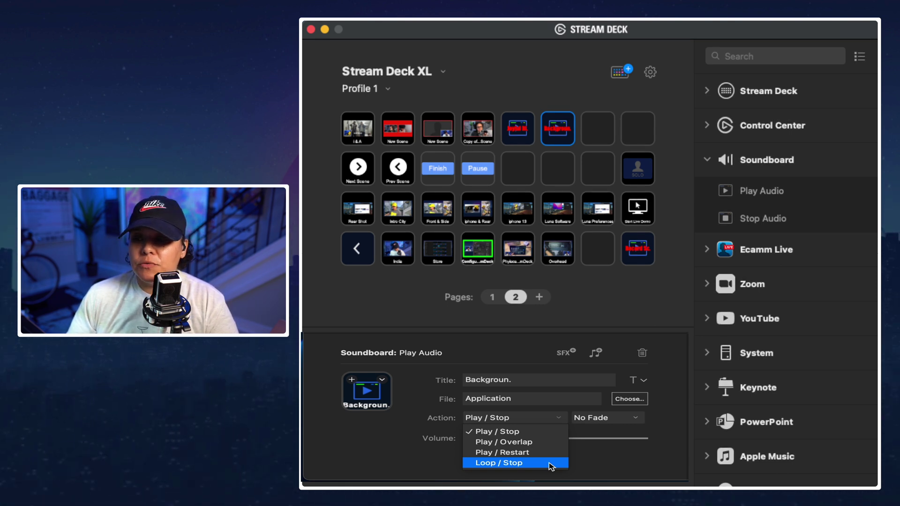
left_click(529, 431)
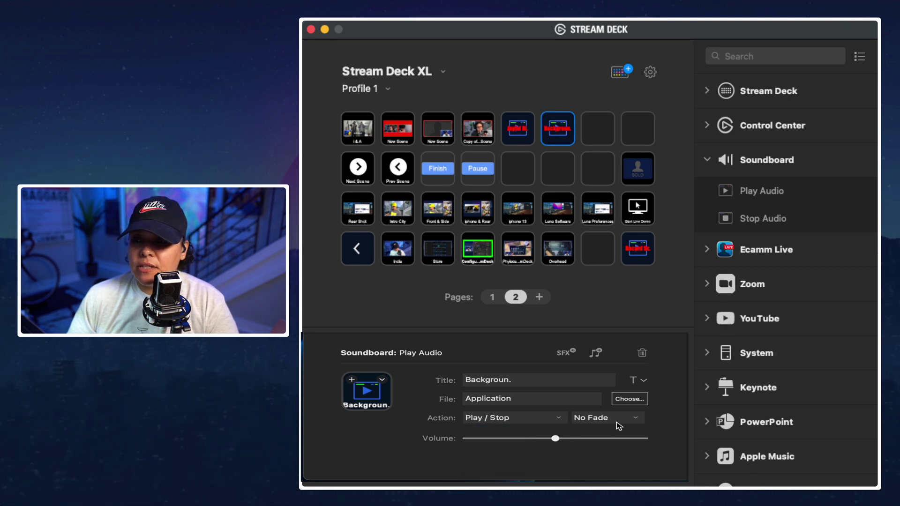
Step: Set Fade In & Out over 3s and lower the music volume to about 27%
left_click(636, 420)
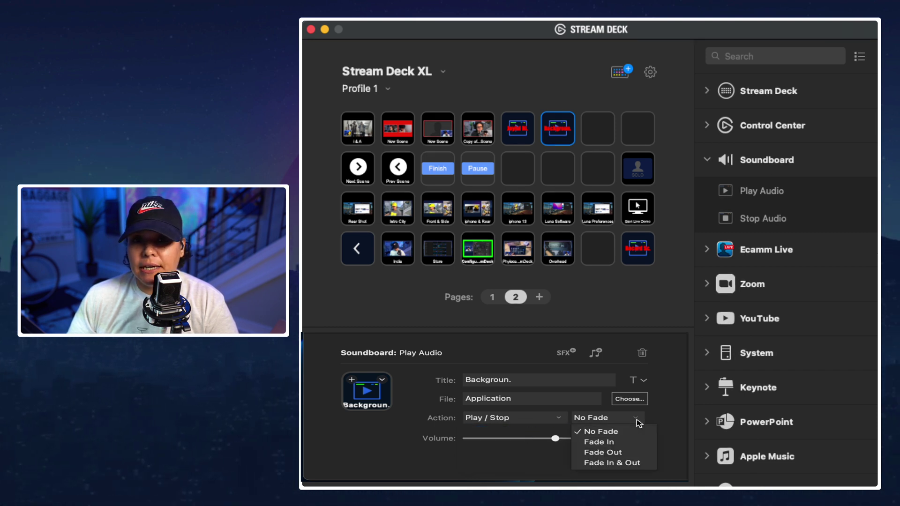
left_click(618, 462)
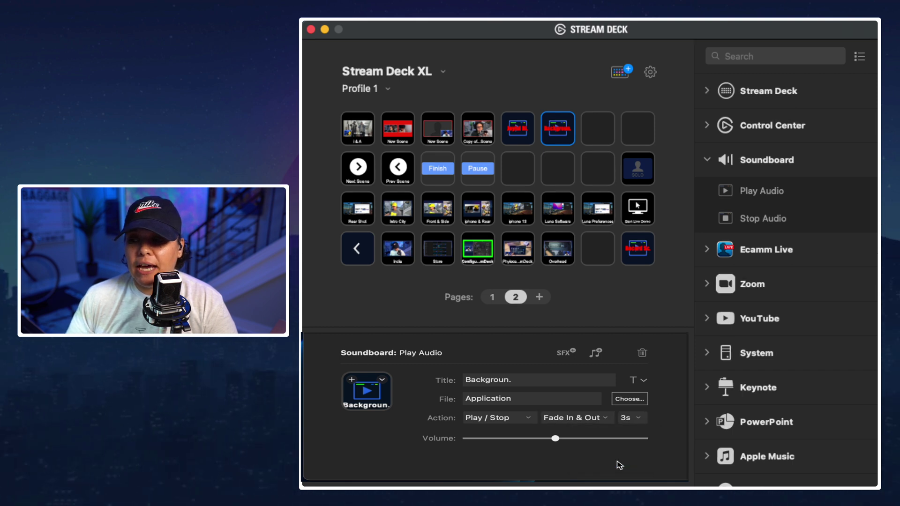
left_click(642, 420)
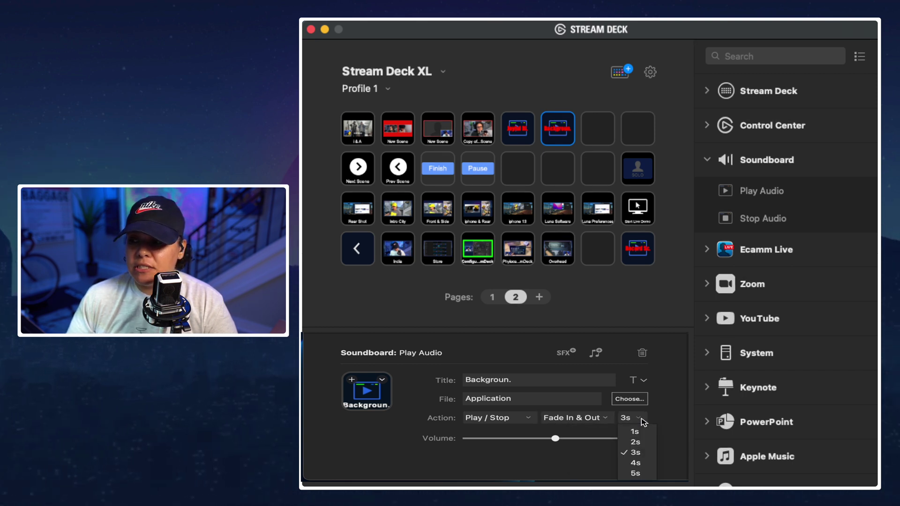
left_click(647, 453)
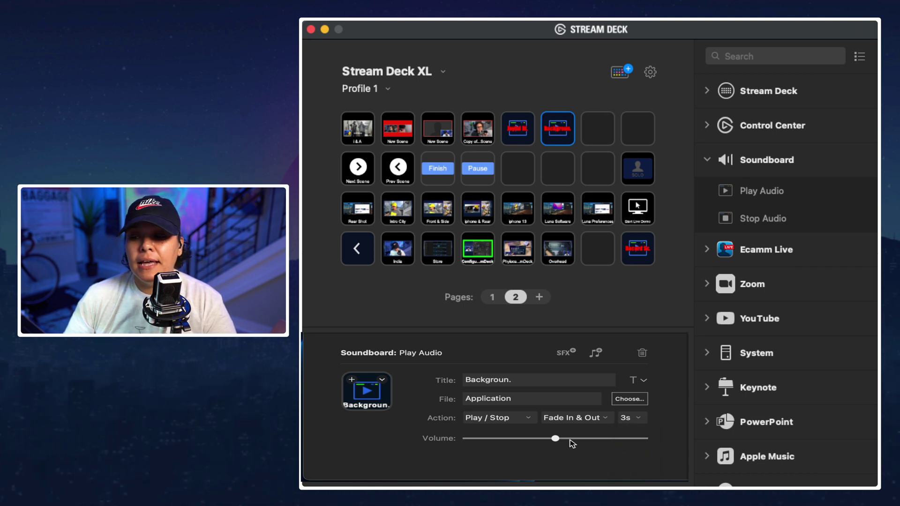
mouse_move(556, 439)
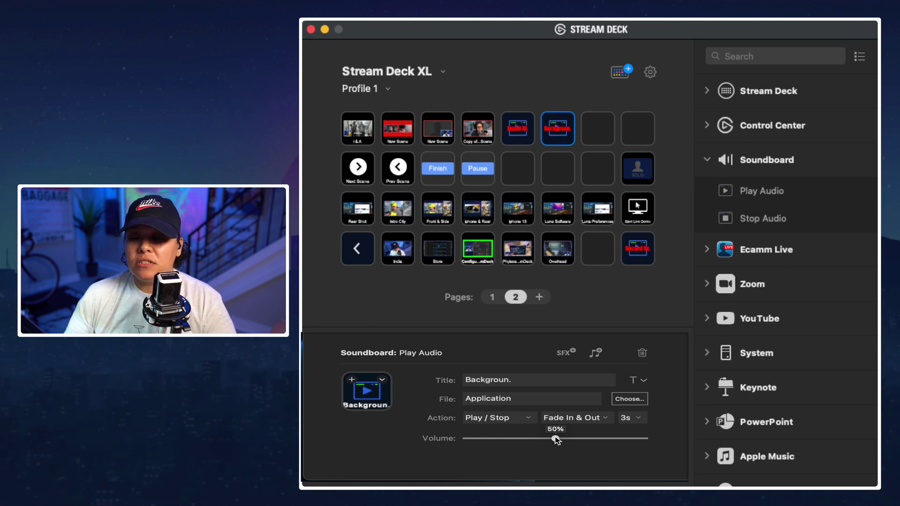
left_click_drag(556, 440, 511, 441)
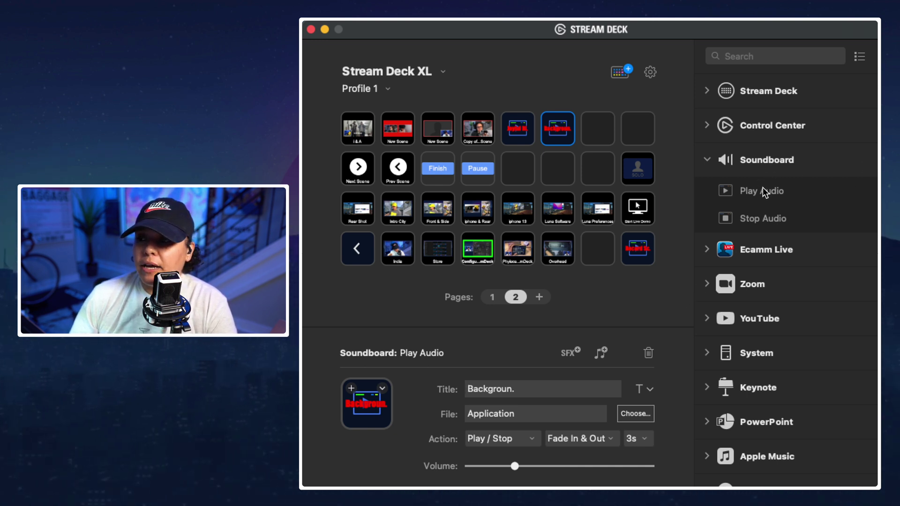
Step: Drop a second Play Audio key on the top row and open the SFX library
left_click_drag(763, 187, 609, 136)
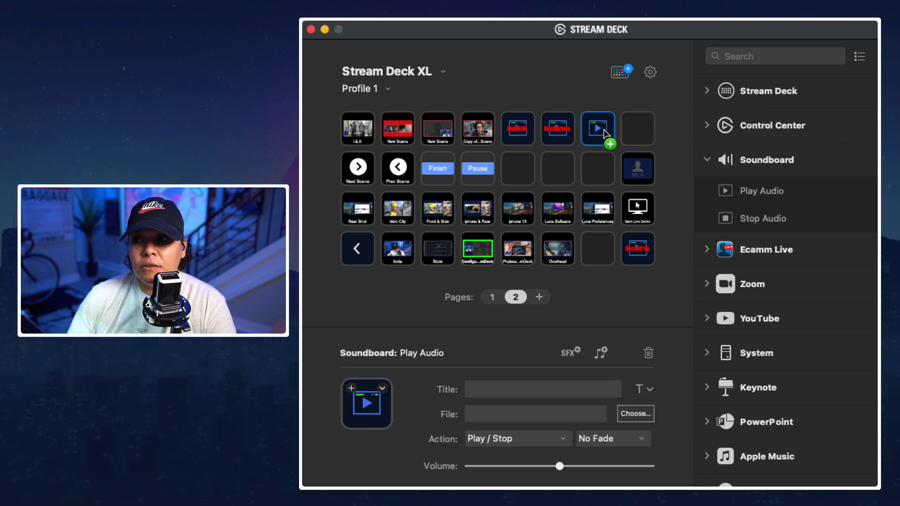
left_click(572, 354)
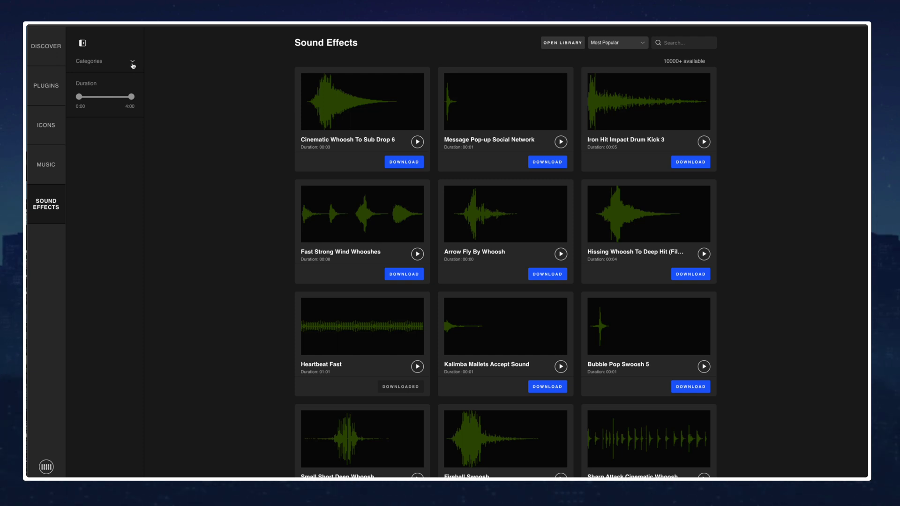
Step: Expand Categories and narrow the Duration range to only the shortest sound clips
left_click(133, 63)
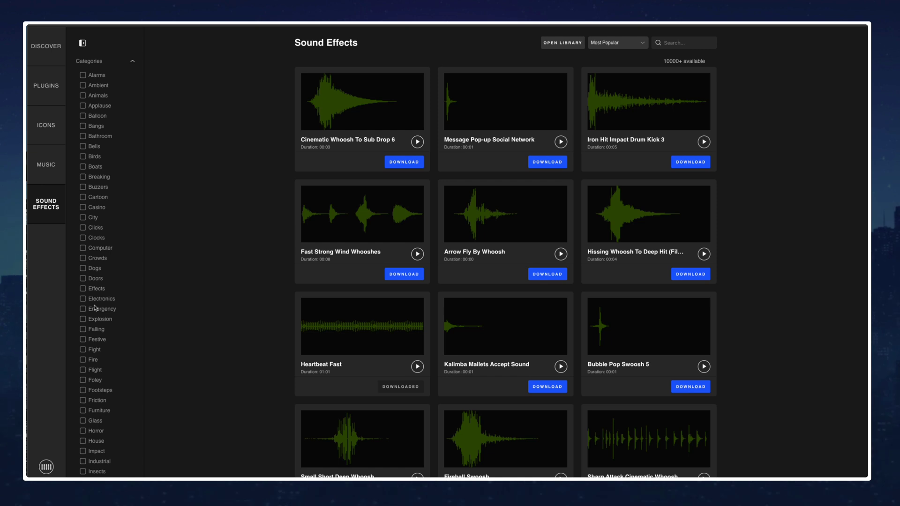
scroll(95, 446, "down", 6)
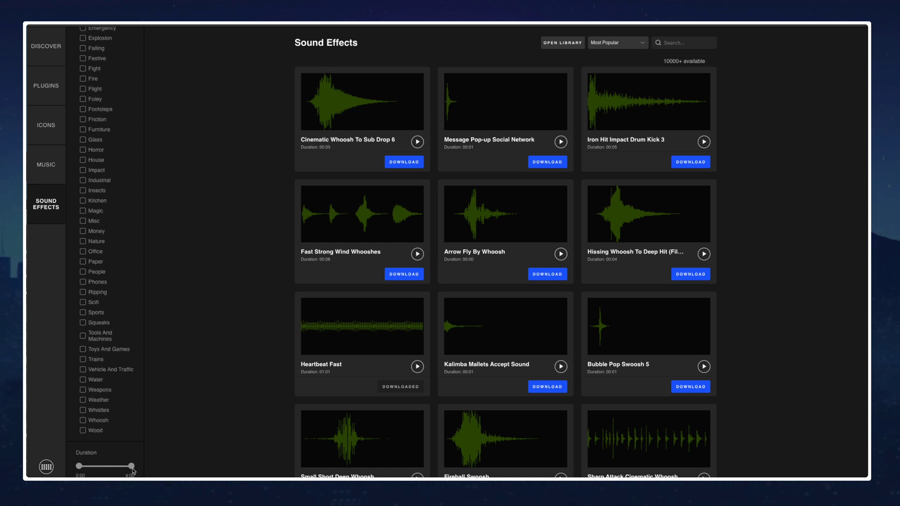
left_click_drag(132, 466, 117, 467)
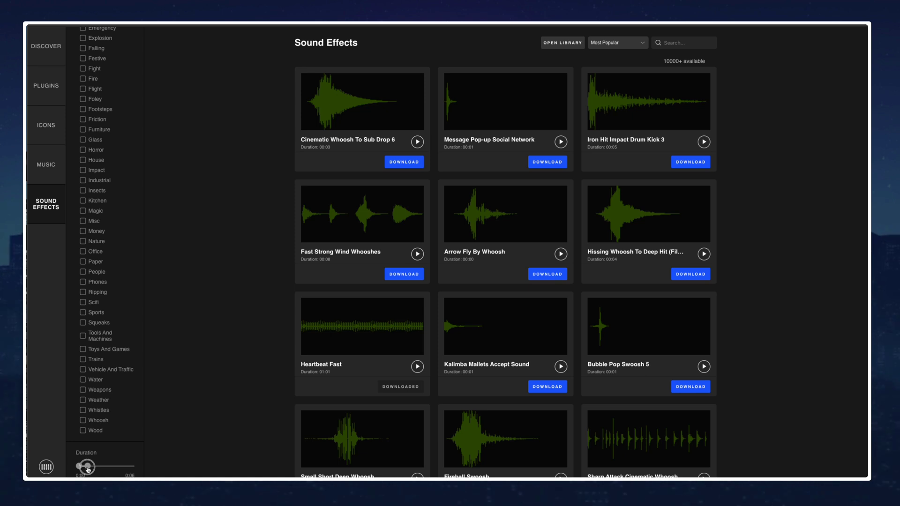
left_click_drag(87, 468, 87, 469)
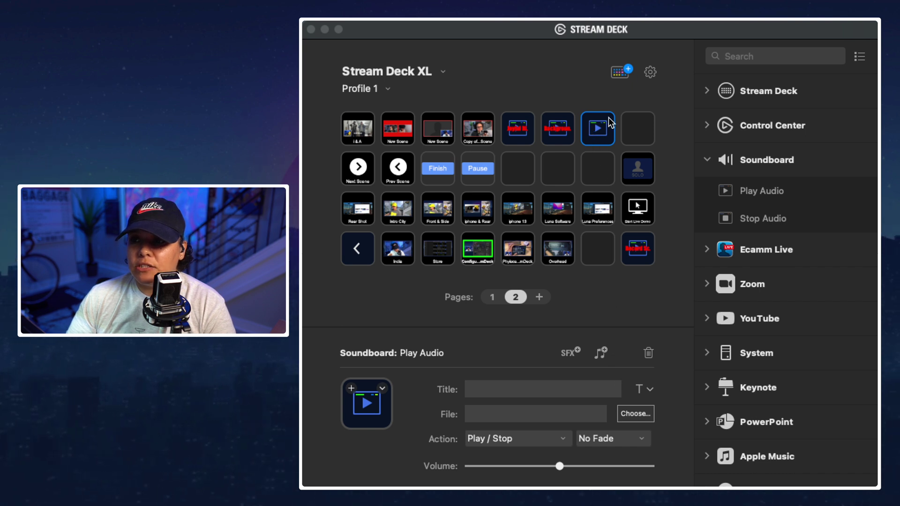
Step: Load the computer keyboard typing sound onto the new key and lower its volume
left_click(633, 415)
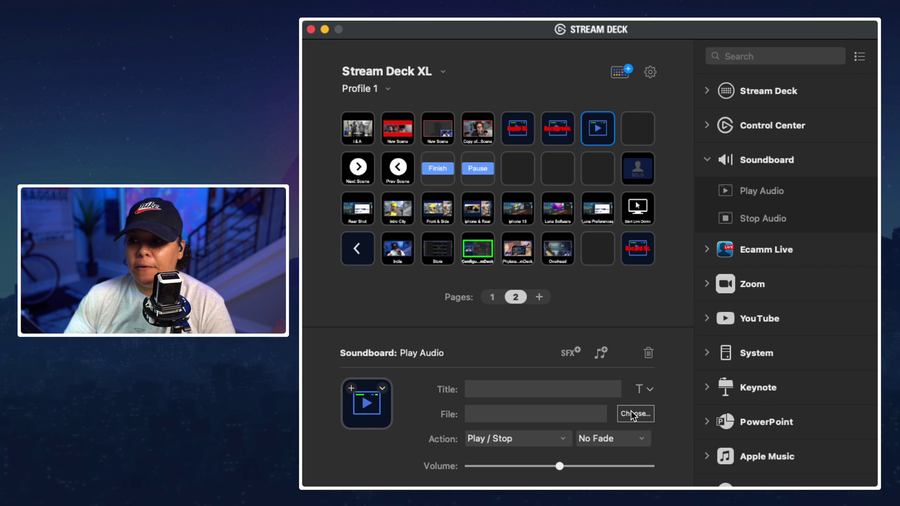
left_click(633, 414)
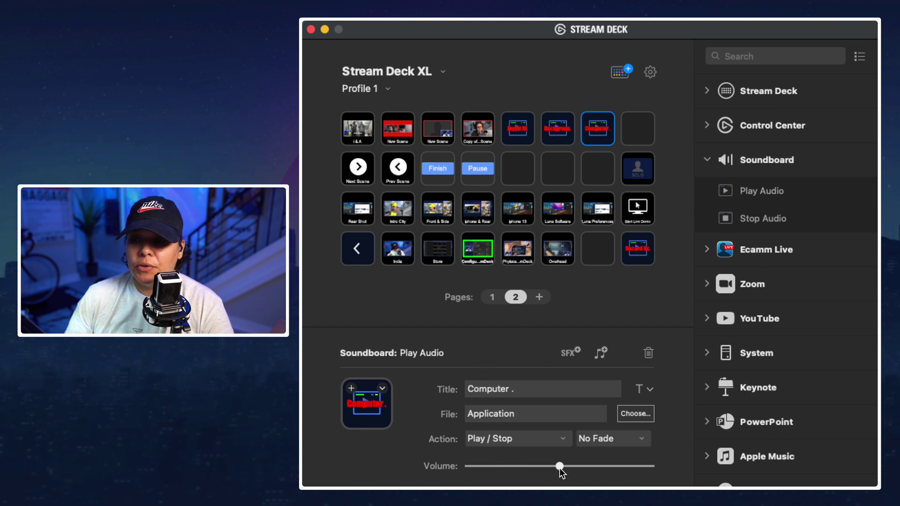
left_click_drag(558, 468, 506, 477)
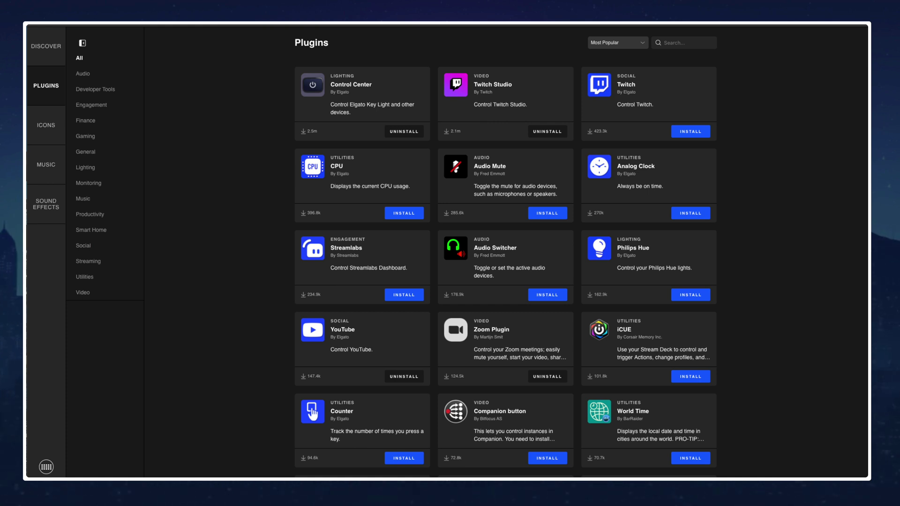
Step: Switch the store to its Icons section listing packs like Entypo, Legion and Neon Grids
left_click(46, 126)
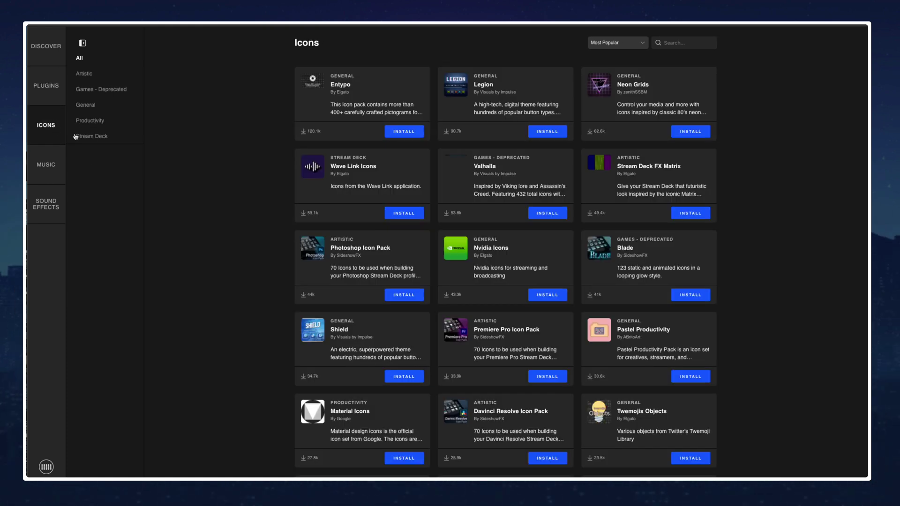
scroll(531, 343, "down", 6)
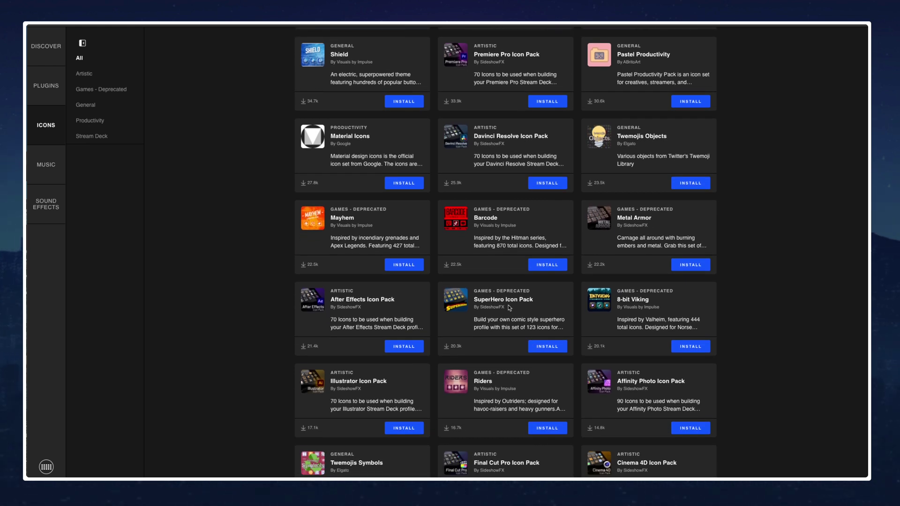
scroll(510, 308, "down", 3)
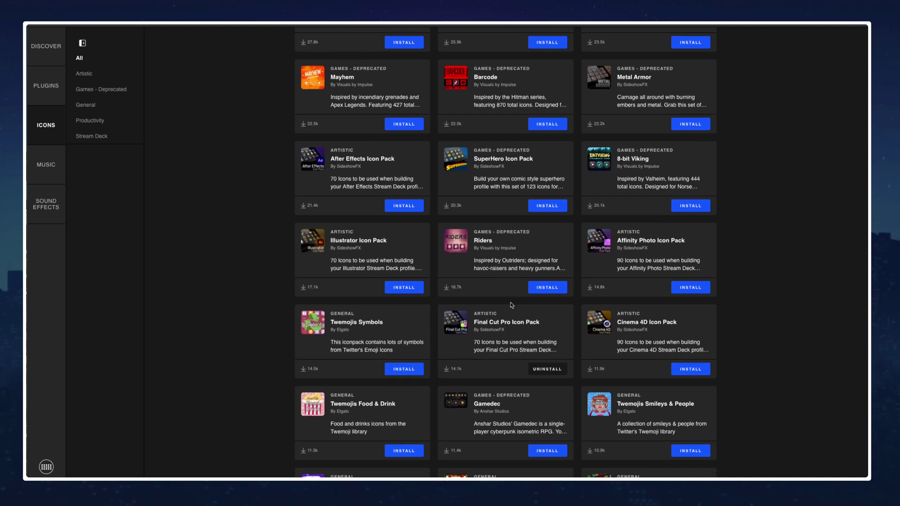
scroll(512, 305, "down", 3)
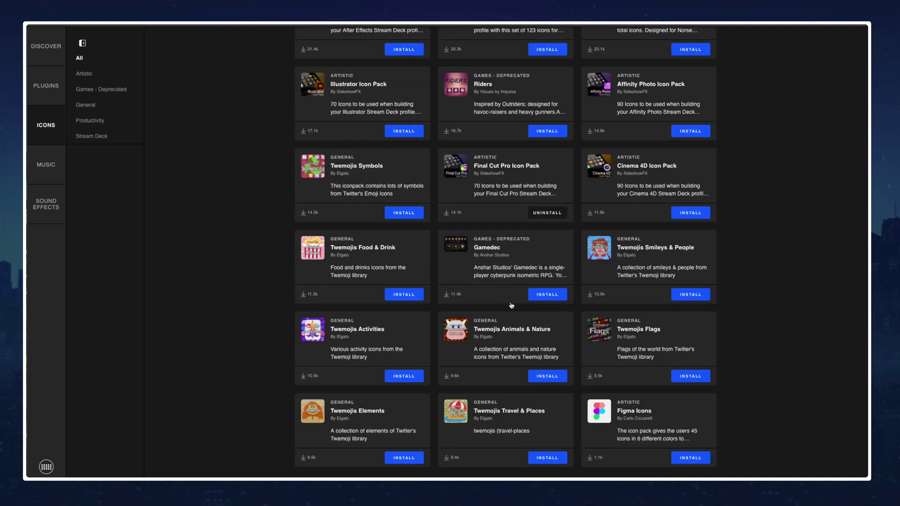